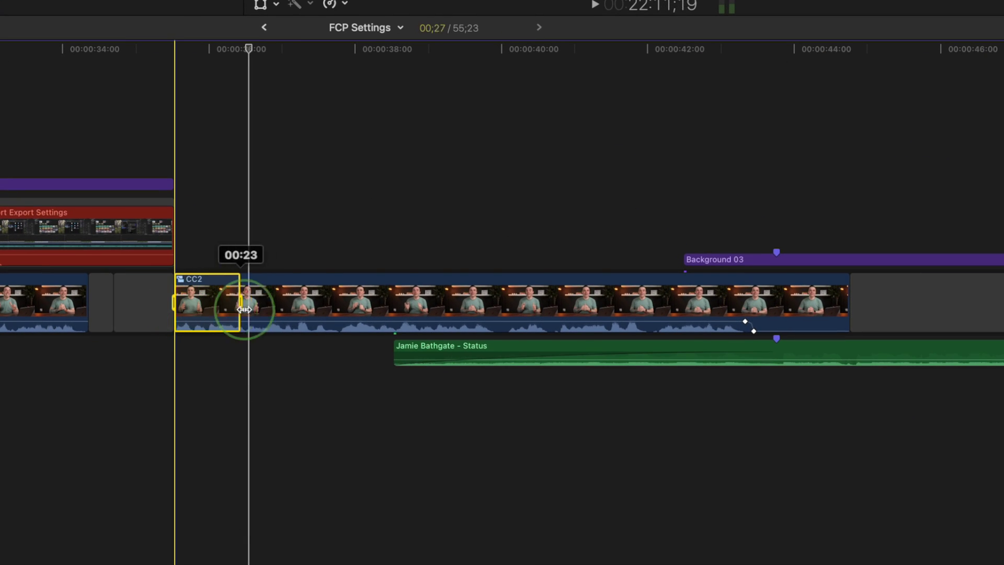
Mark a range over the whole 09;07 CC2 clip and move the playhead to its start
left_click_drag(244, 309, 848, 315)
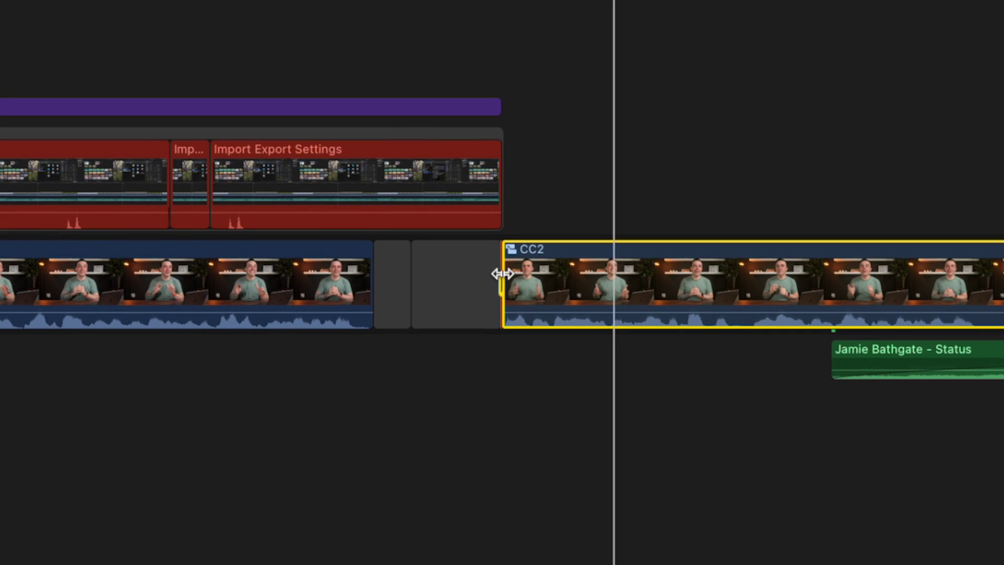
key("Up")
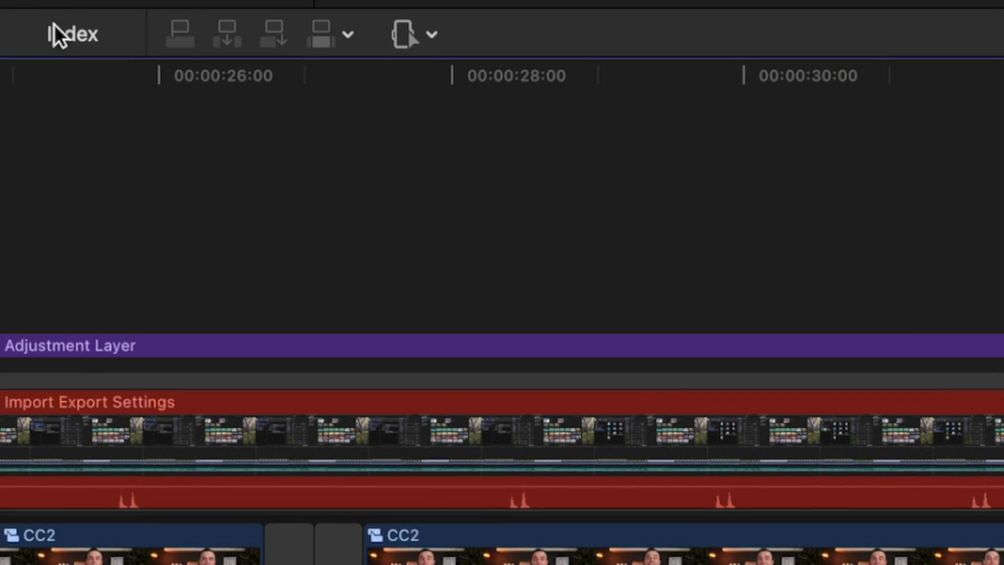
In the timeline Index Roles list, switch off the Computer Audio and Music roles
left_click(70, 37)
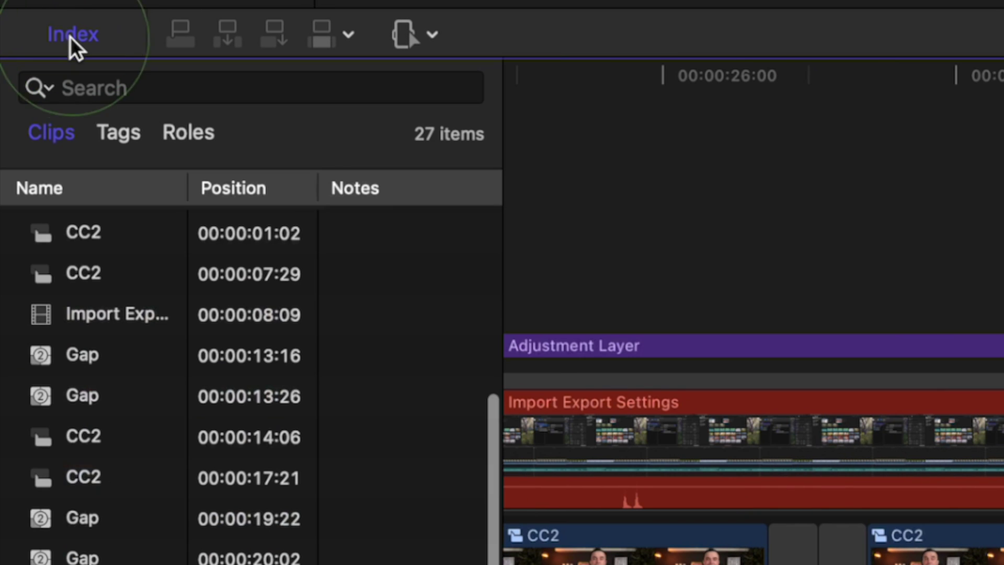
left_click(189, 136)
left_click(54, 501)
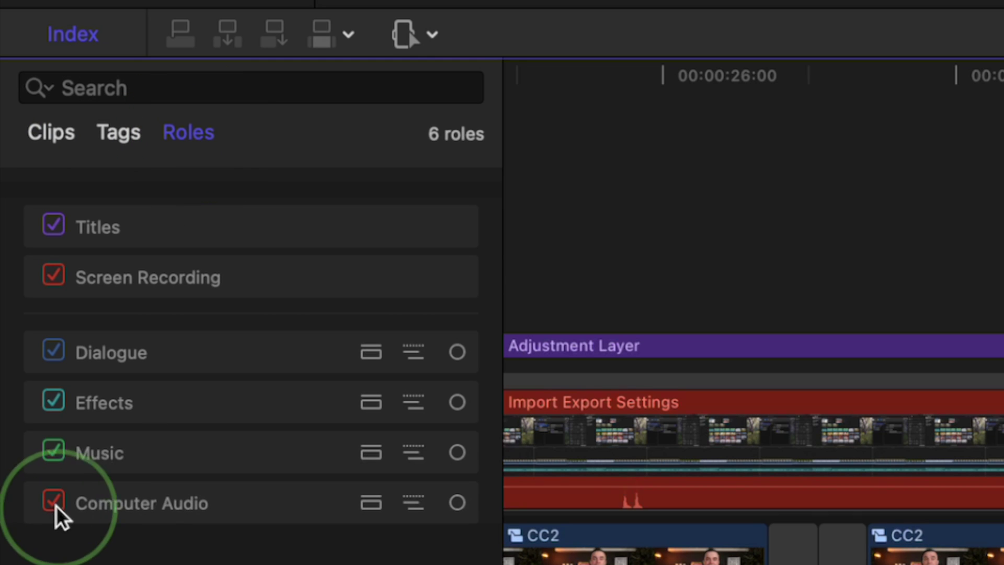
left_click(54, 450)
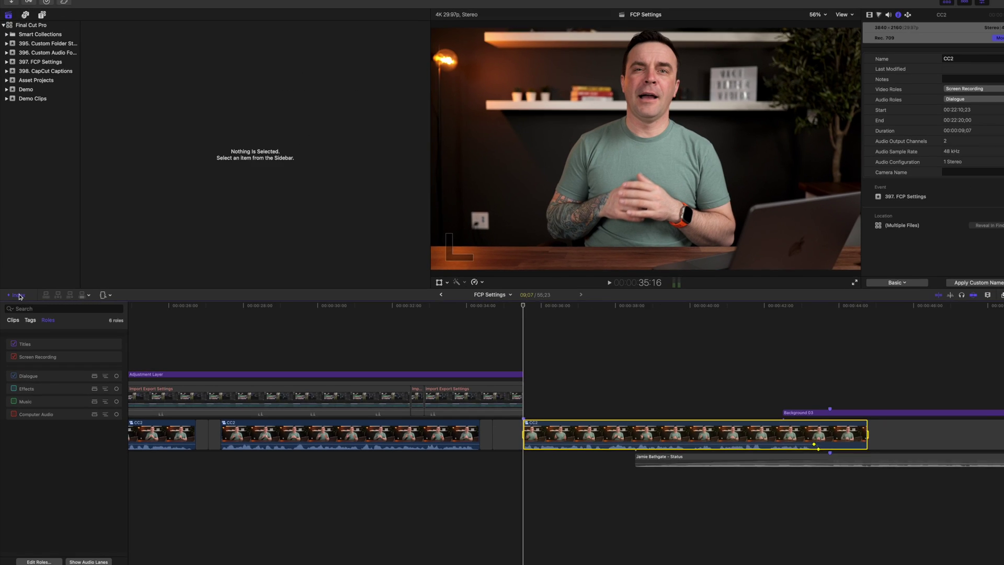
left_click(70, 35)
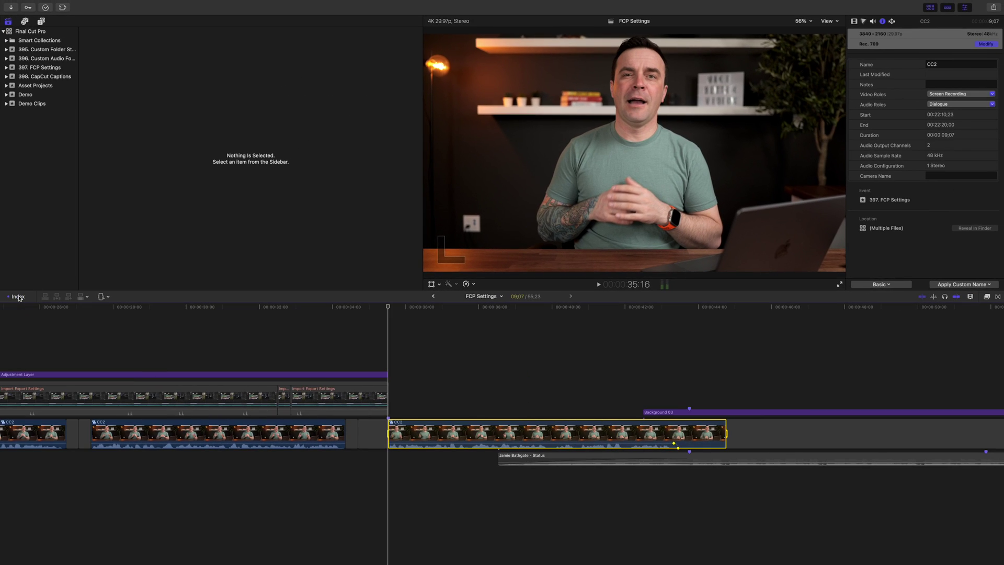
Start a Share > Export File of the range with Format set to Audio Only
left_click(996, 9)
left_click(979, 24)
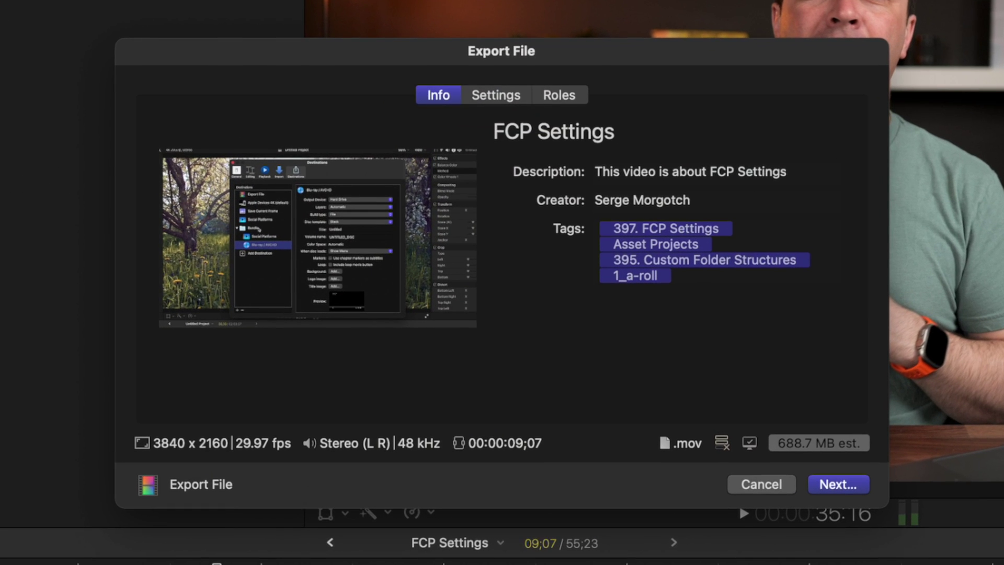
left_click(475, 100)
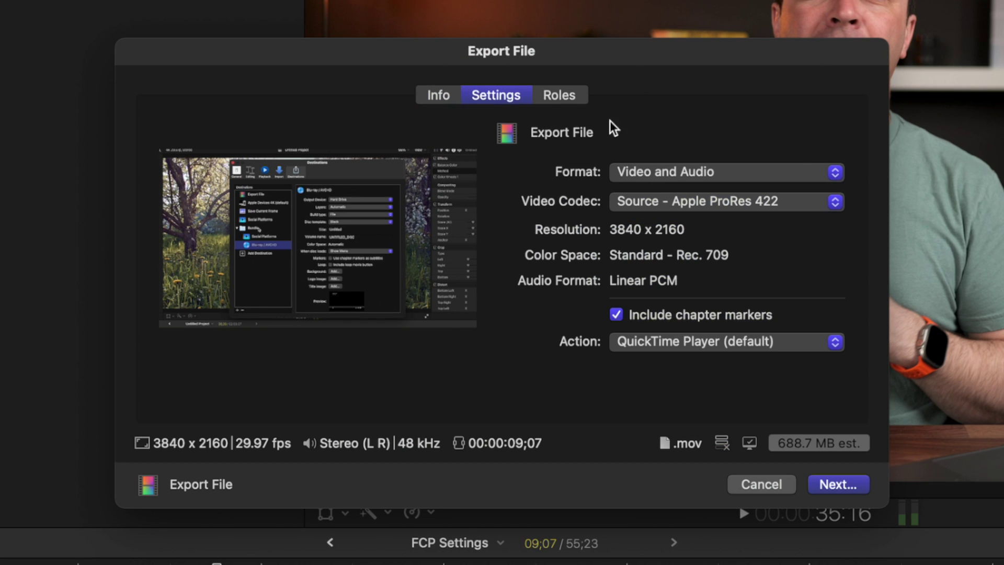
left_click(820, 171)
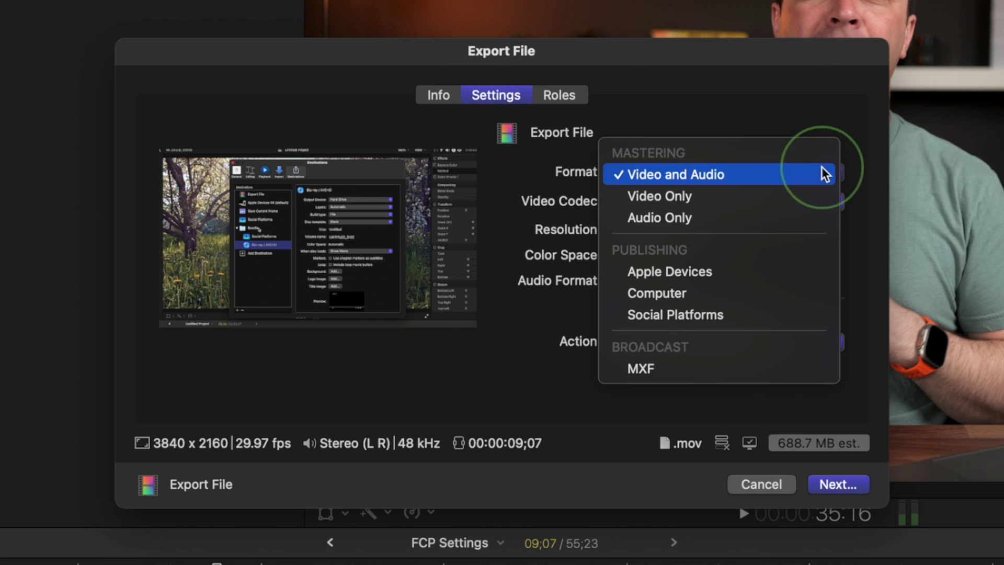
left_click(757, 229)
Name the export 'FCP Settings captions audio' and save it to the Desktop
left_click(836, 483)
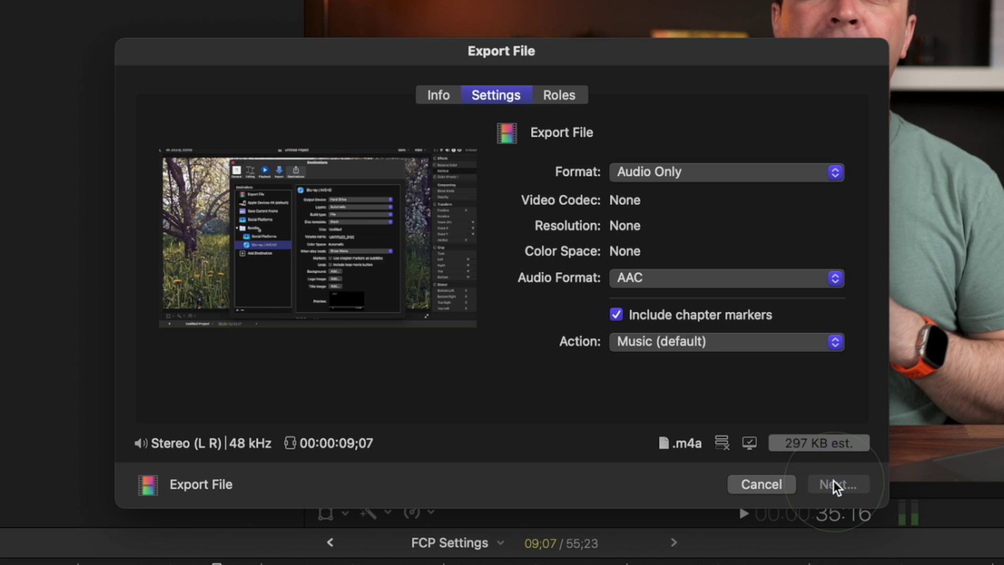
left_click(563, 85)
type("captions audio")
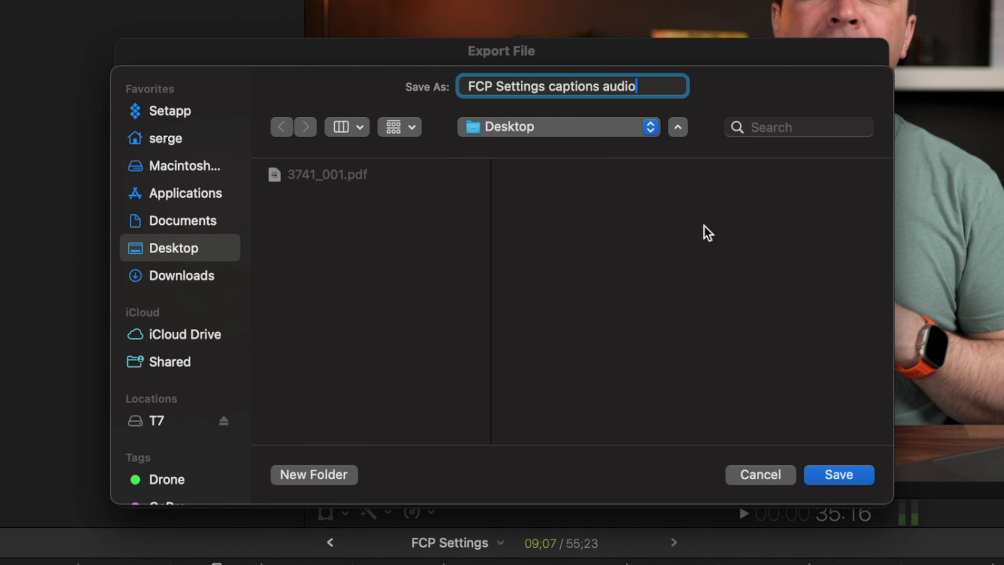
left_click(813, 473)
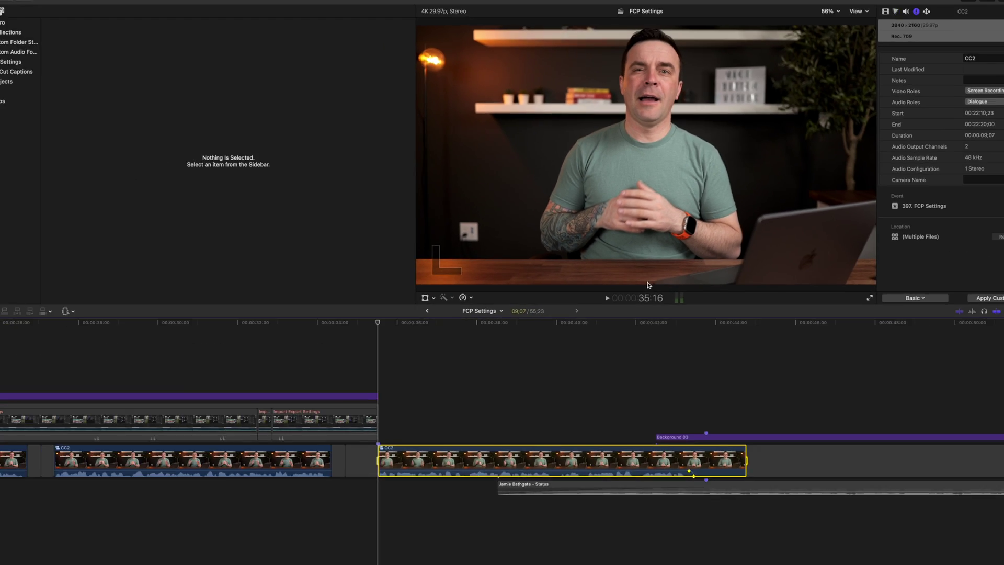
Create a new CapCut project and put the imported 'FCP Settings captions audio.m4a' on the timeline
key("ctrl+Right")
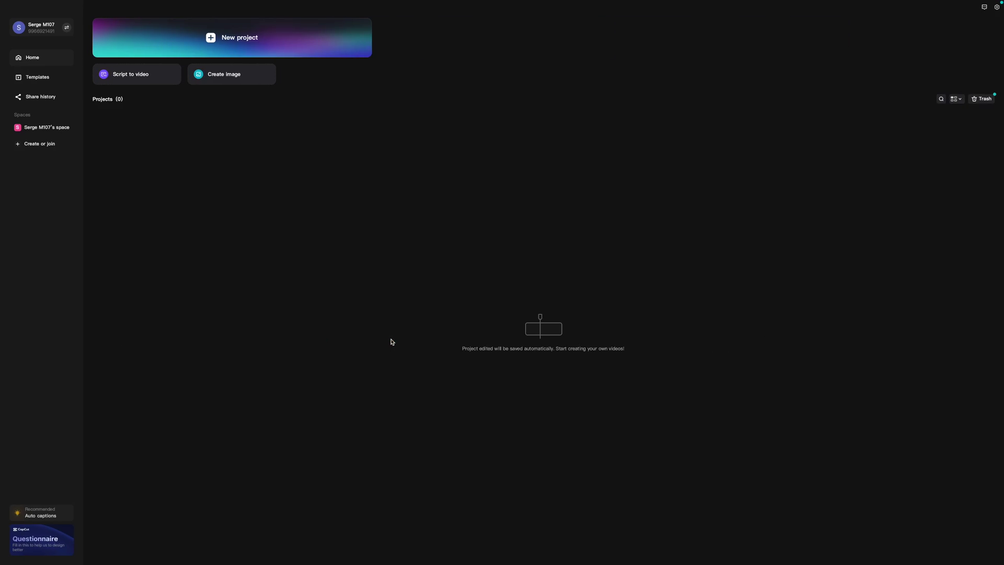
left_click(218, 38)
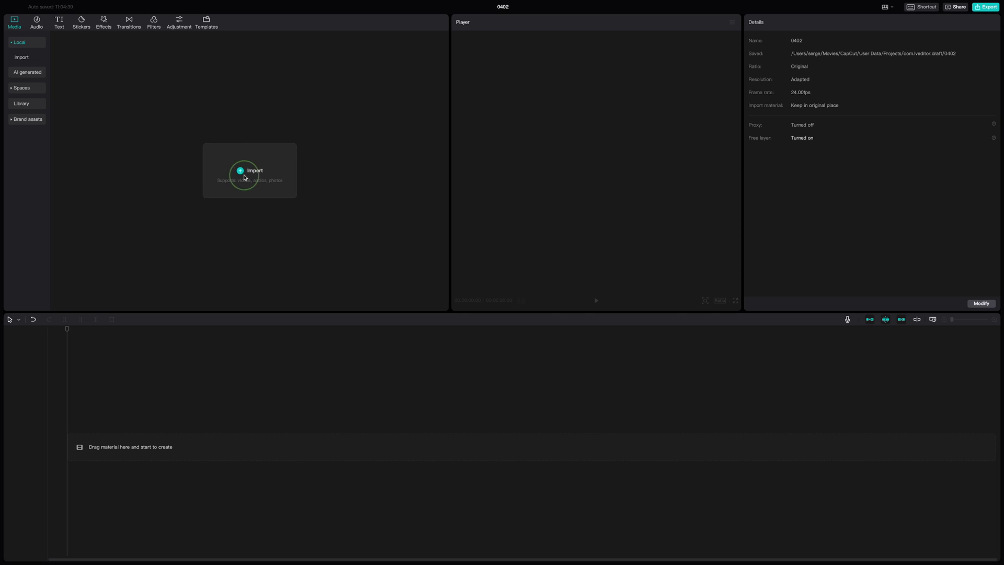
left_click(243, 177)
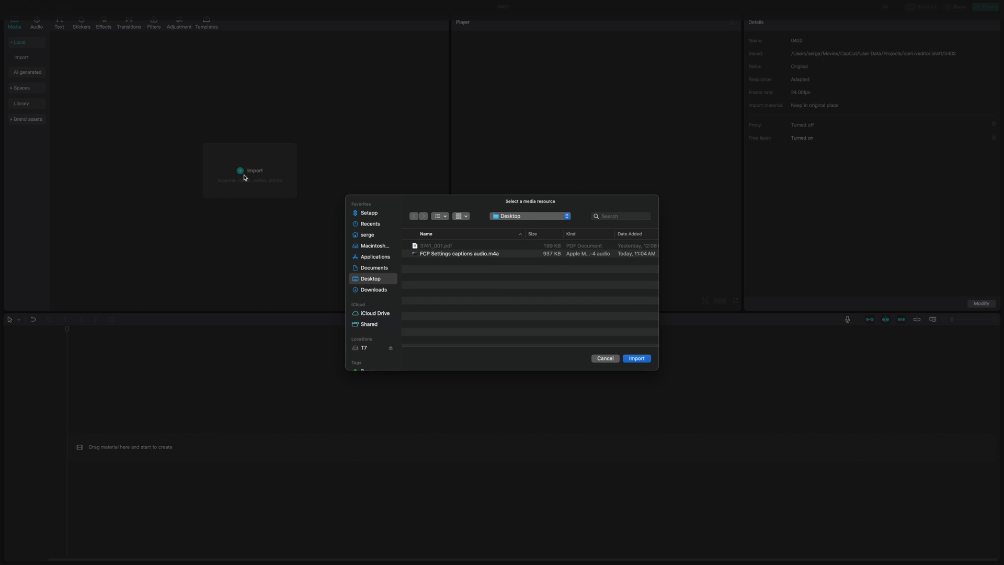
left_click(460, 254)
left_click(639, 359)
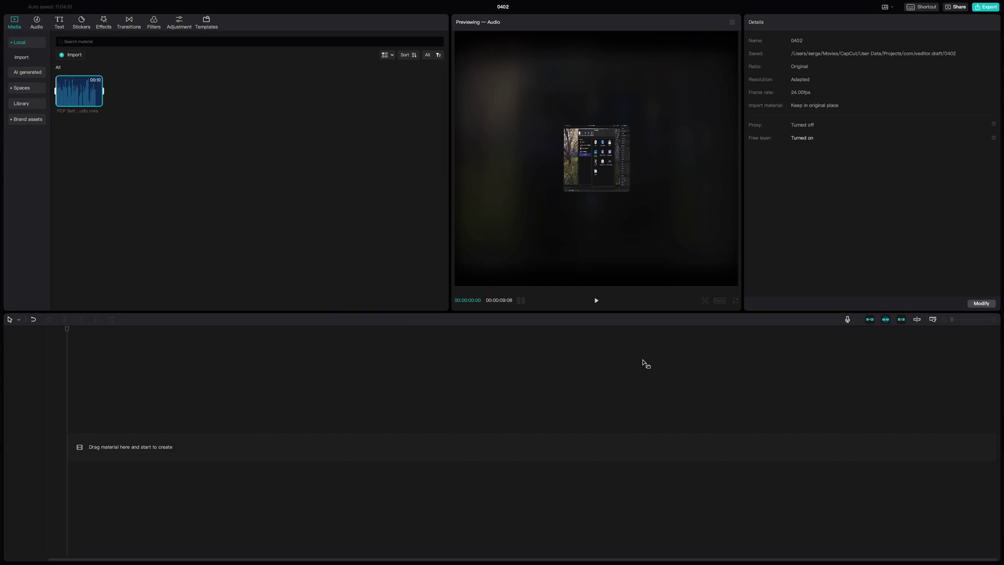
left_click_drag(74, 92, 79, 454)
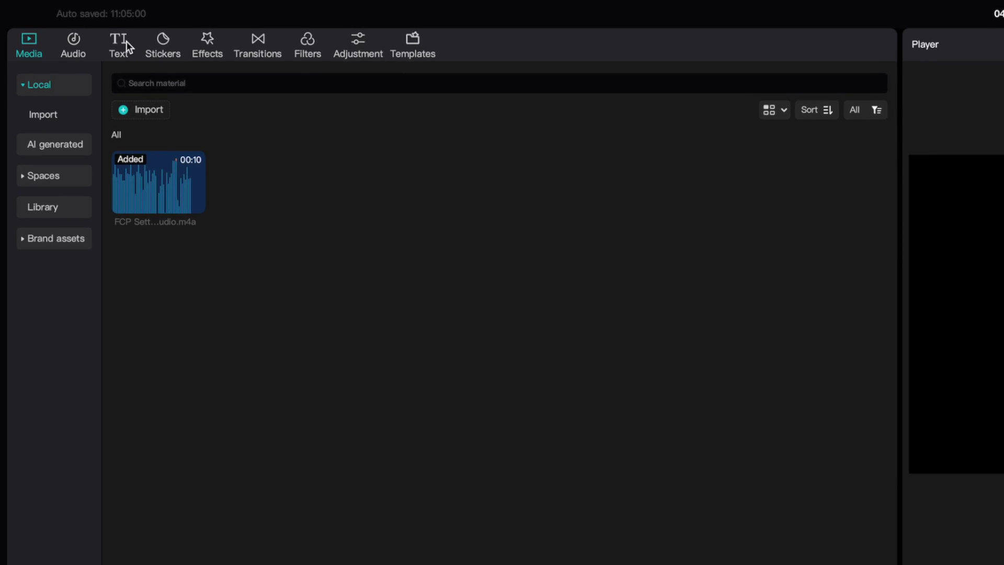
Generate Auto captions from the audio with the caption language set to English
left_click(61, 23)
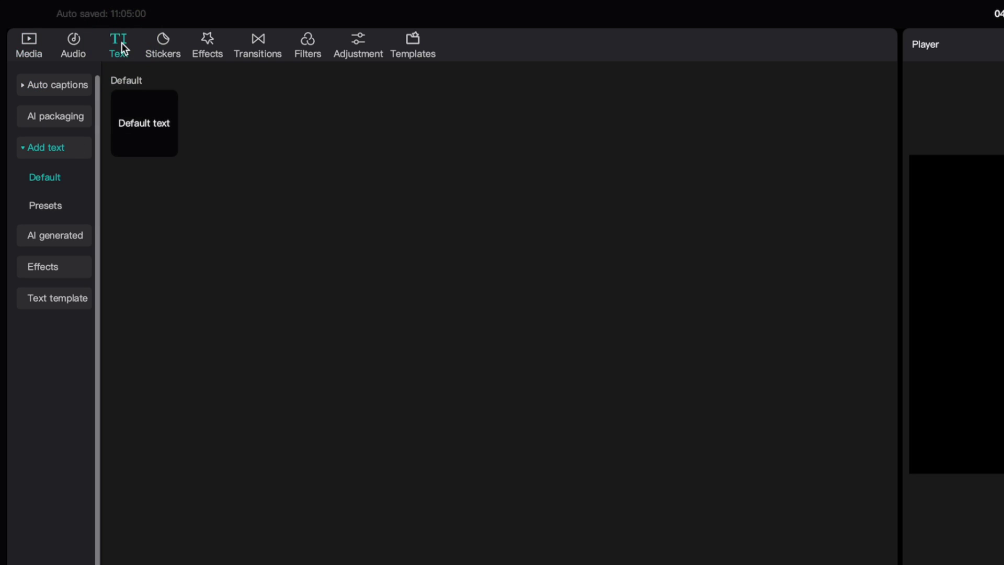
left_click(73, 84)
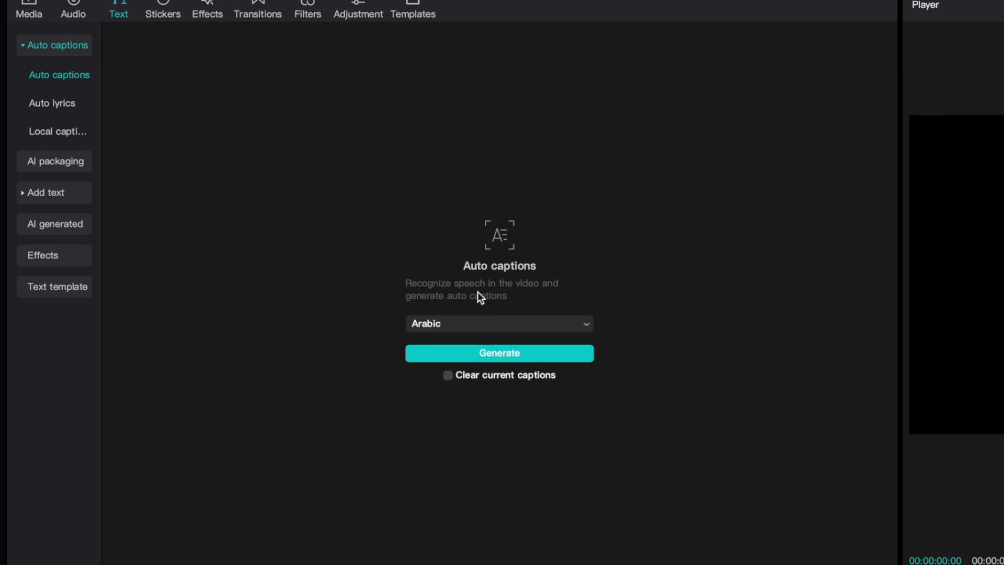
left_click(581, 324)
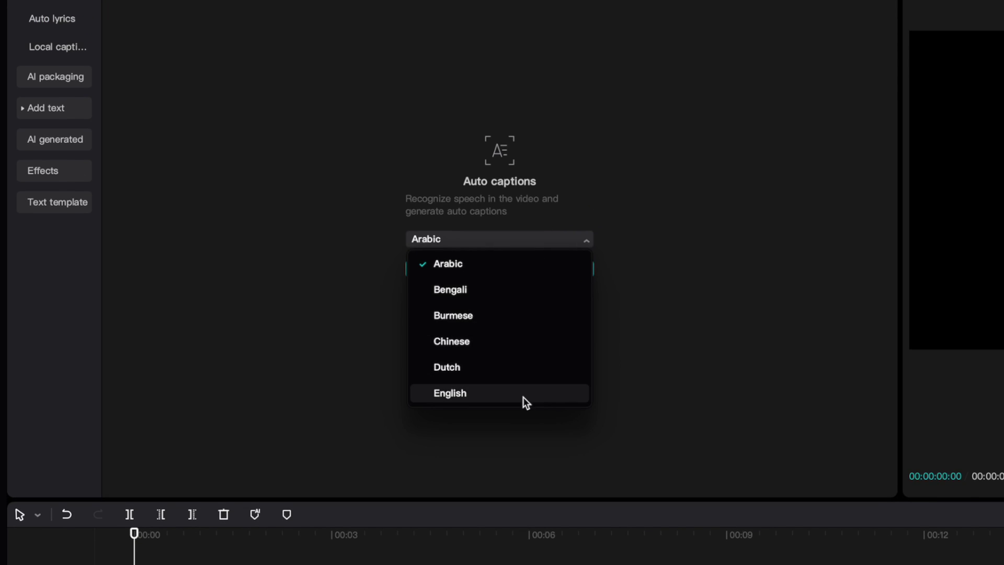
left_click(523, 397)
left_click(491, 271)
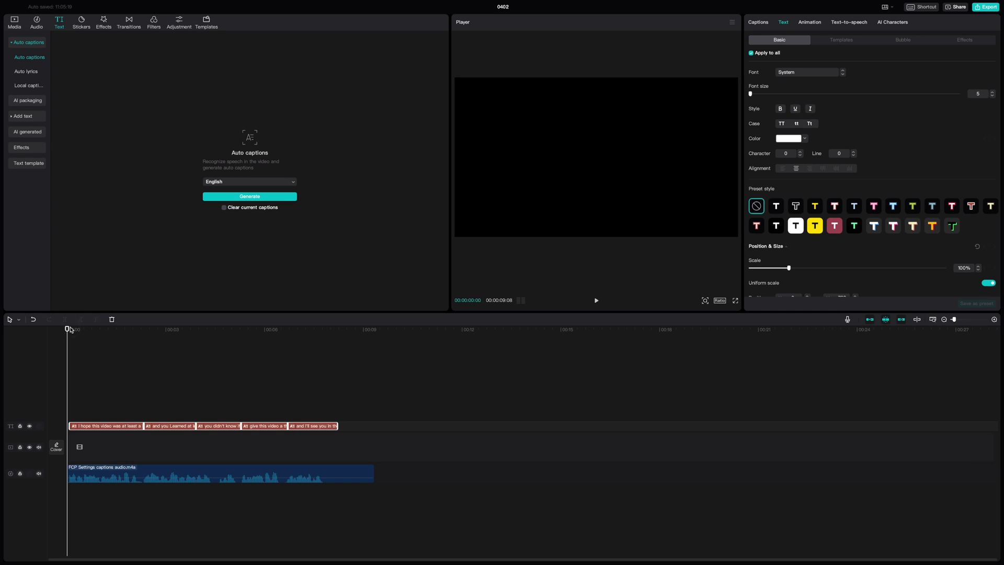
left_click_drag(70, 329, 94, 333)
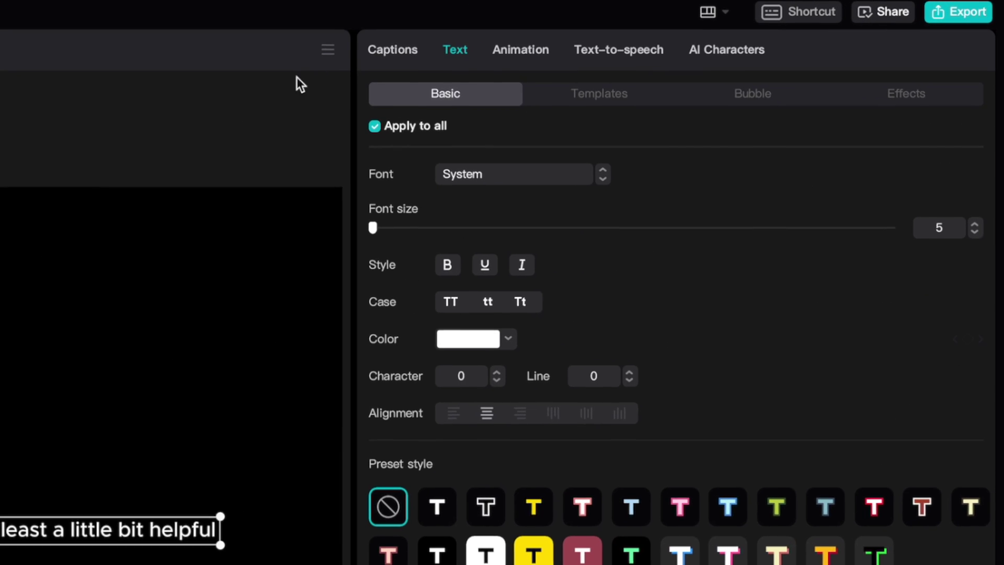
Apply a white brush-style text template with a teal highlighted word to all captions
left_click(761, 19)
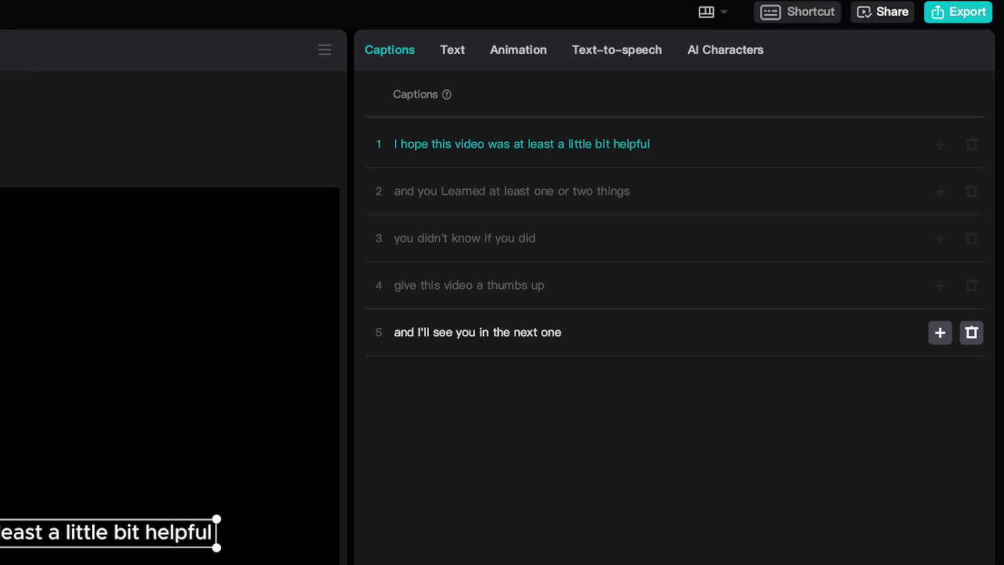
left_click(453, 50)
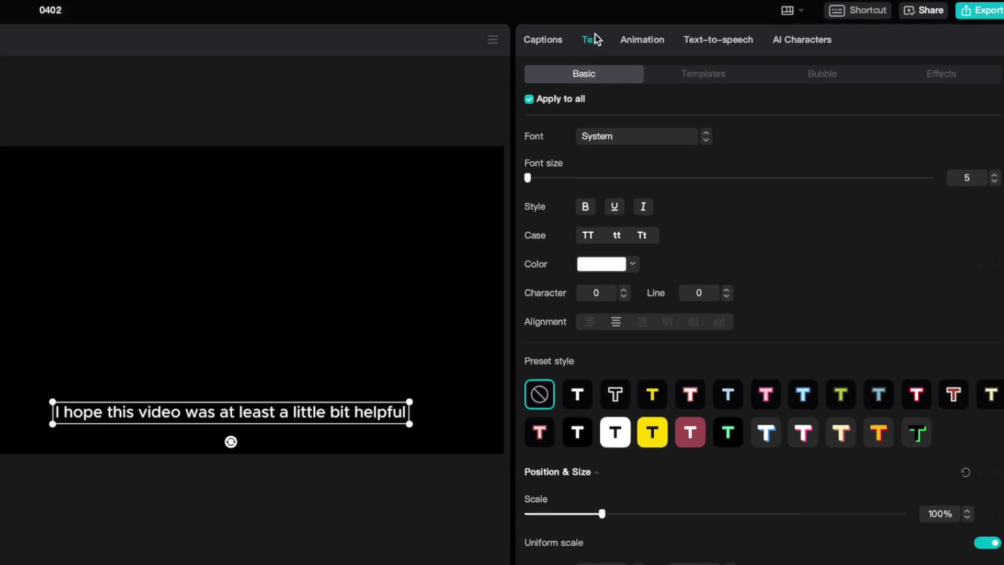
left_click(719, 74)
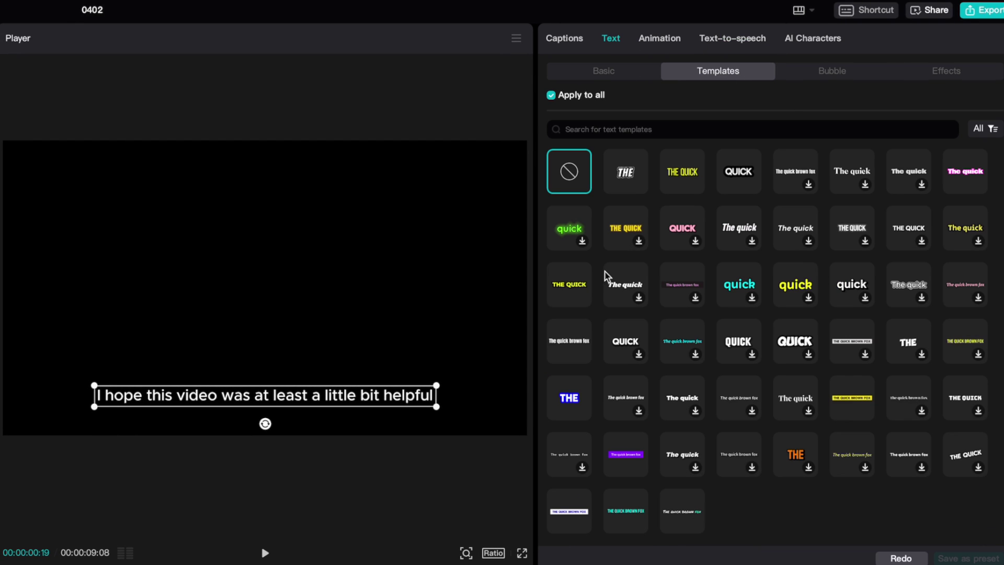
left_click(570, 296)
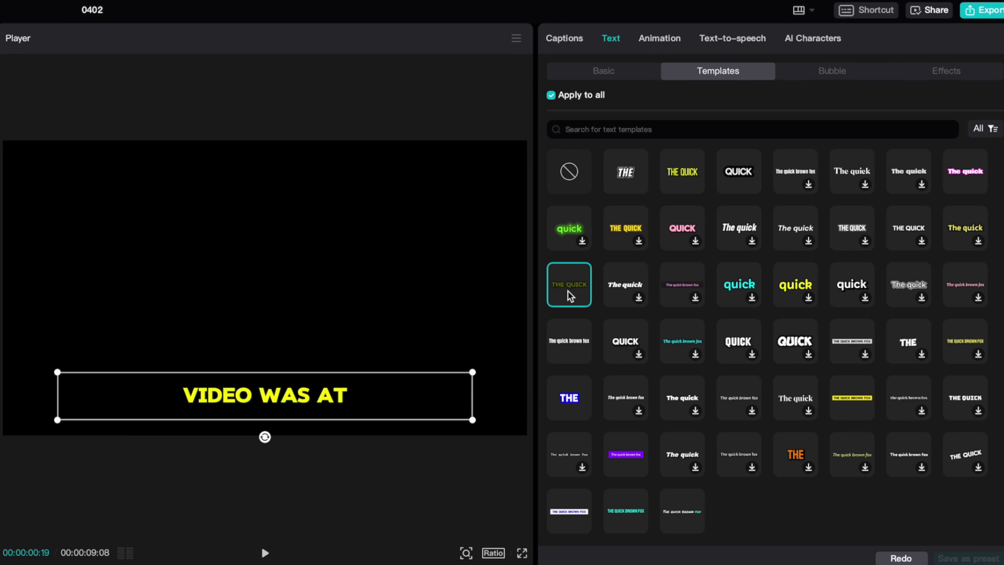
left_click(624, 351)
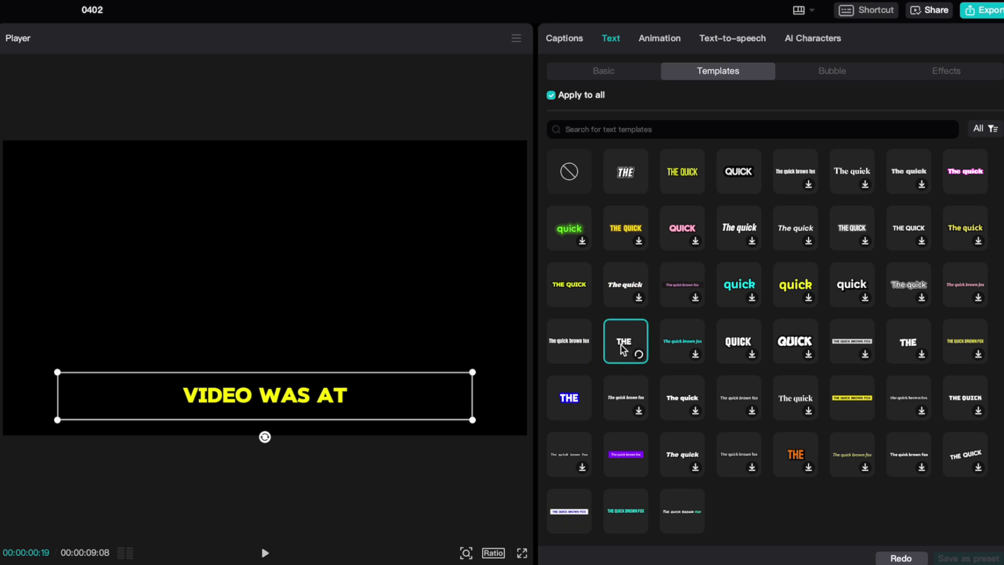
left_click(683, 517)
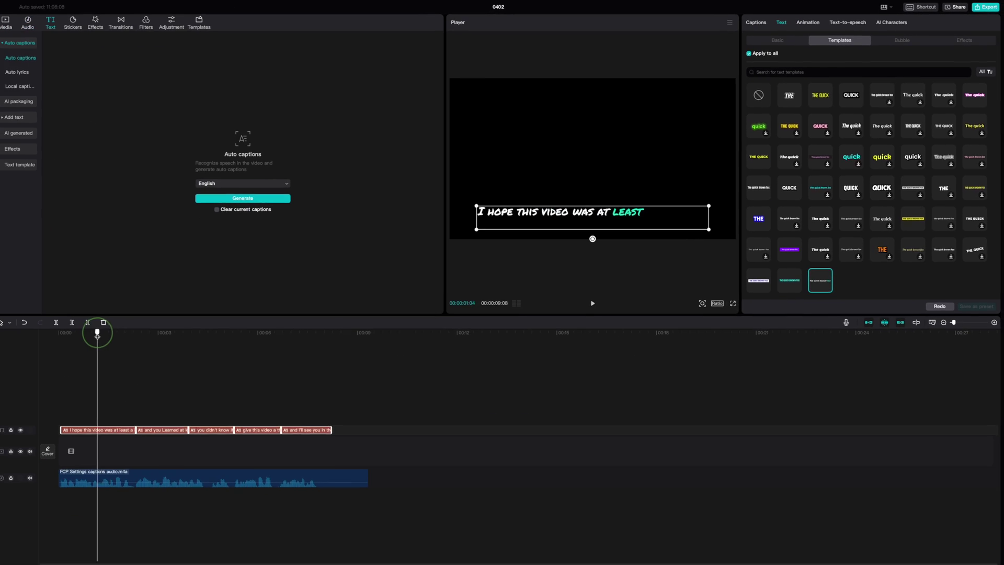
left_click_drag(96, 331, 184, 343)
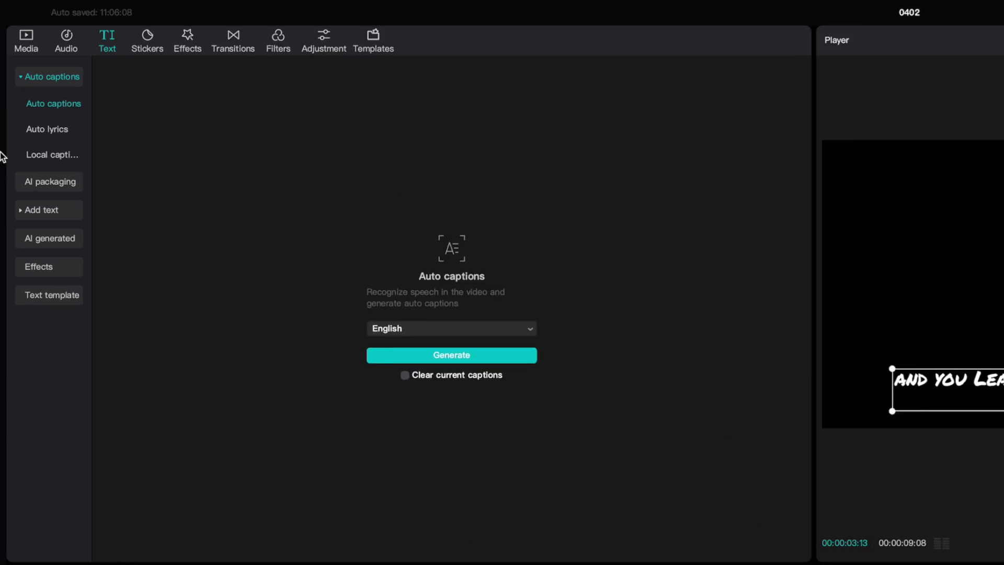
Find a 'green background' stock clip and lay it on the video track under the captions
left_click(15, 21)
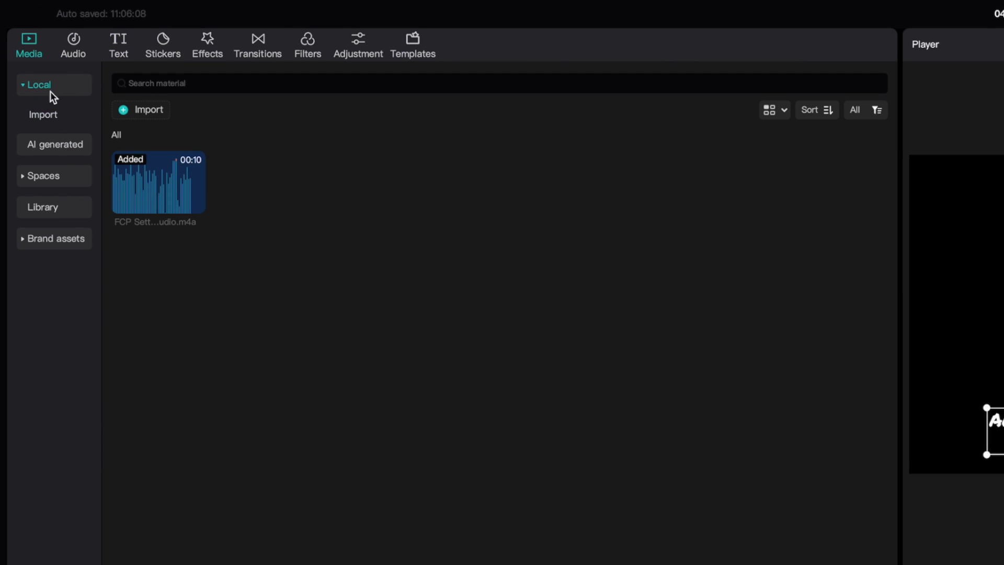
left_click(53, 206)
left_click(205, 84)
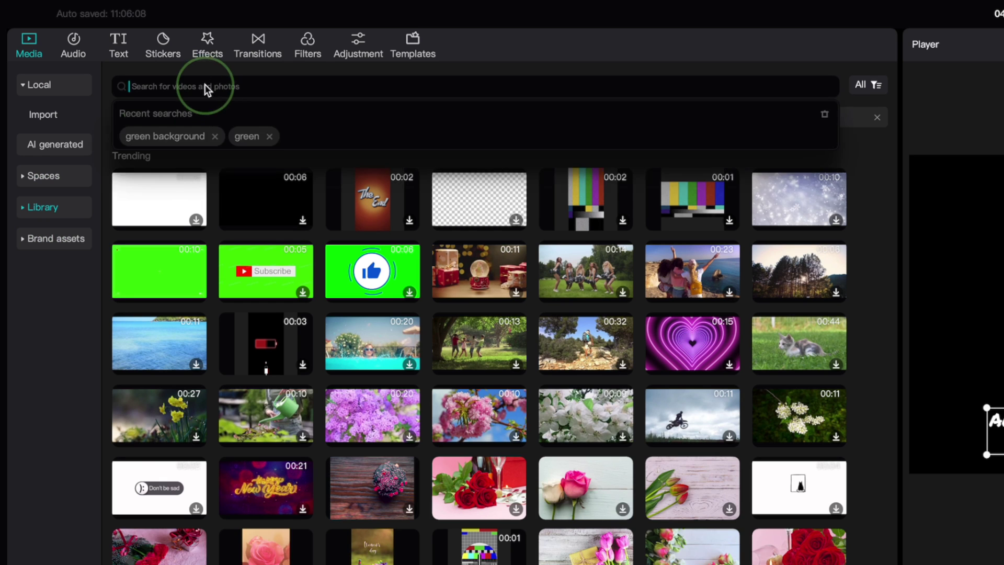
type("green background")
key("Return")
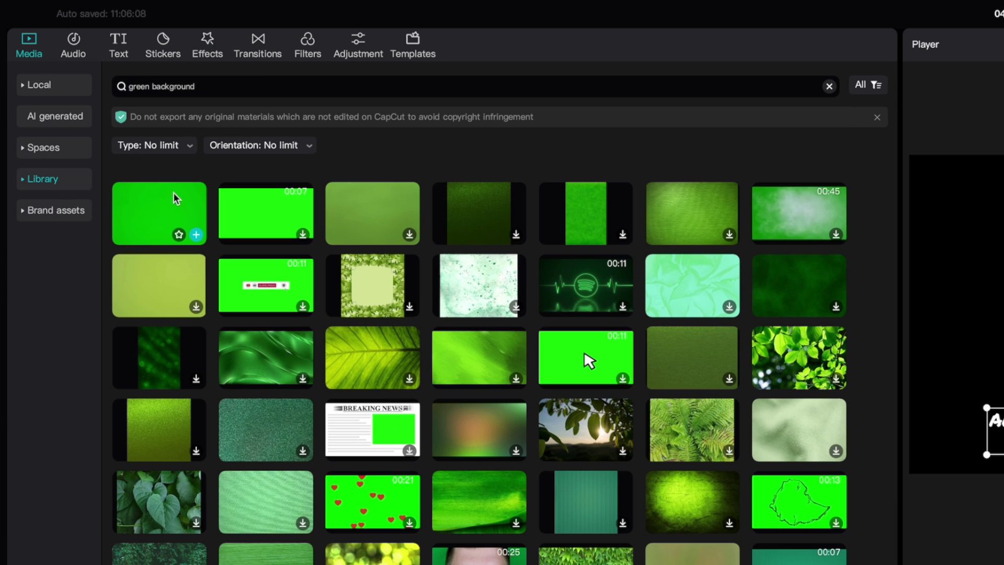
left_click_drag(168, 218, 68, 451)
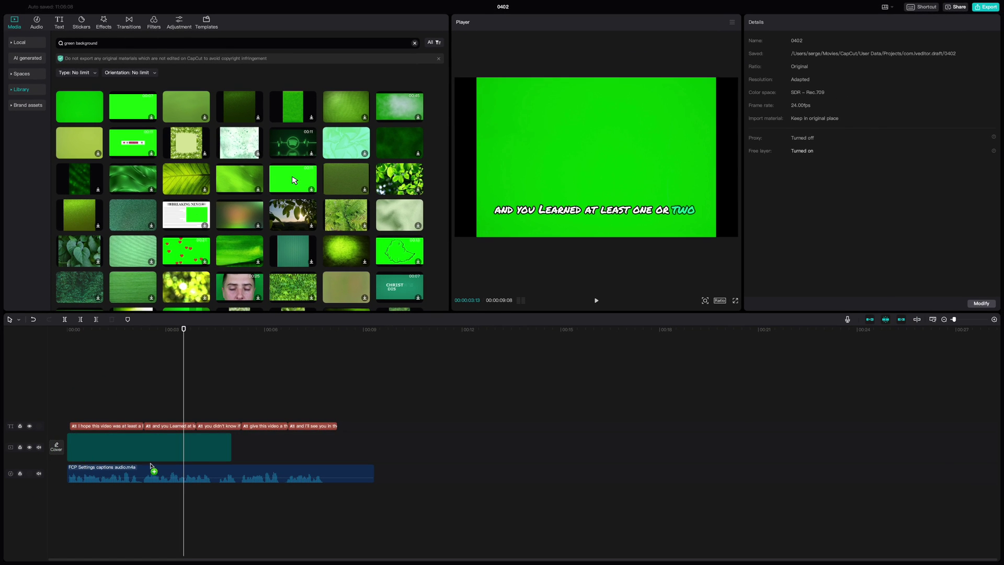
left_click_drag(151, 466, 366, 454)
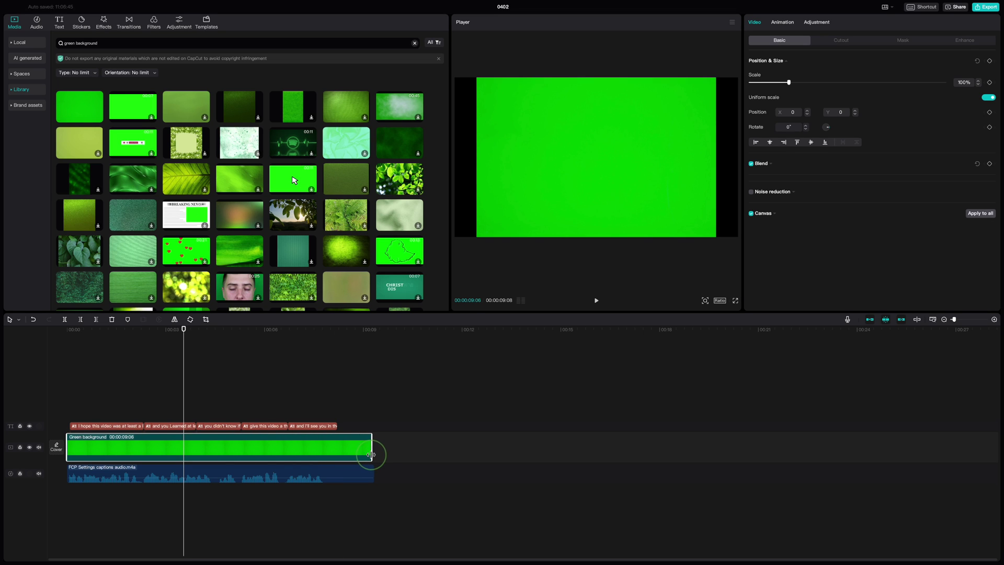
left_click(372, 453)
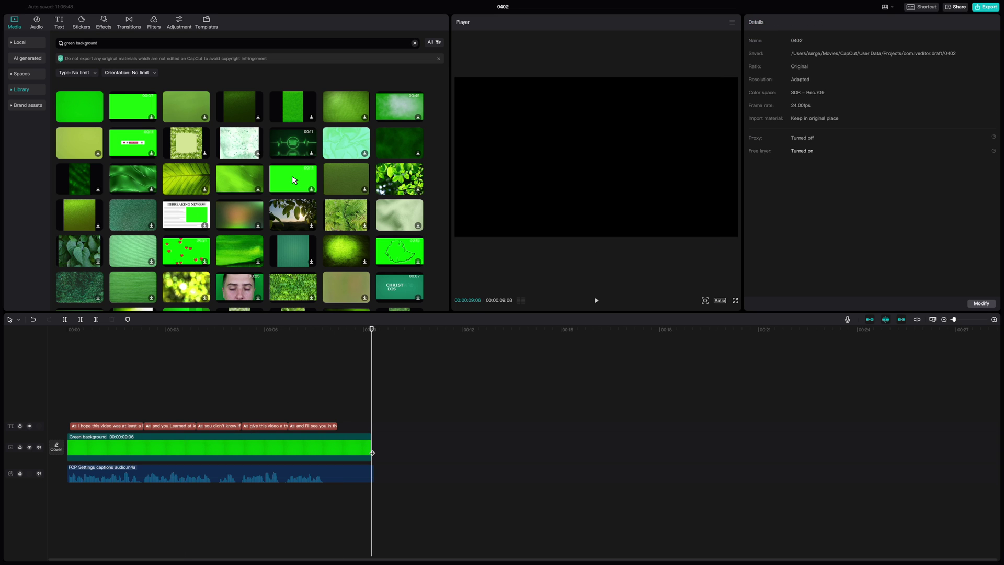
Export the project as a 4K, 30fps mov file
left_click(985, 7)
left_click(612, 305)
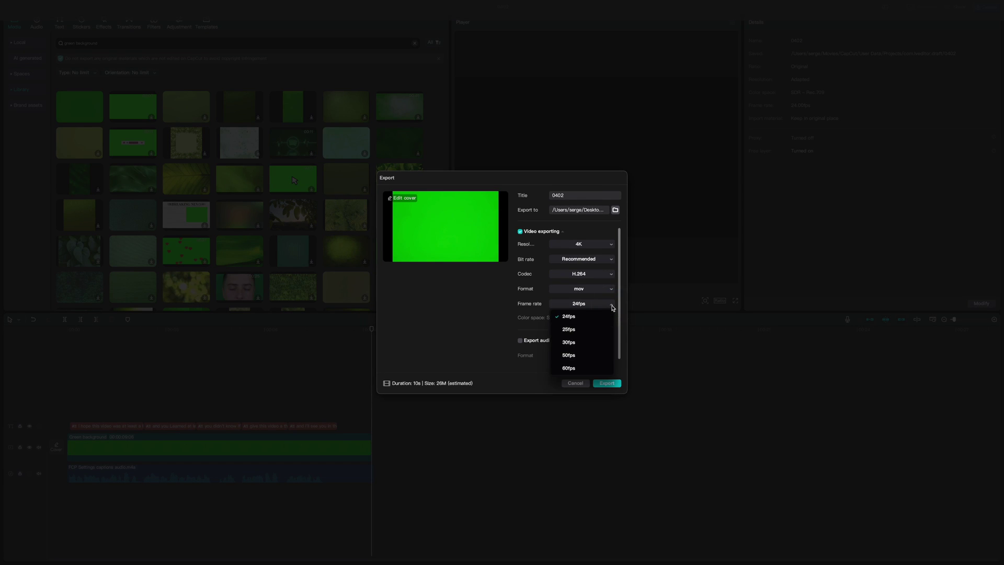
left_click(587, 346)
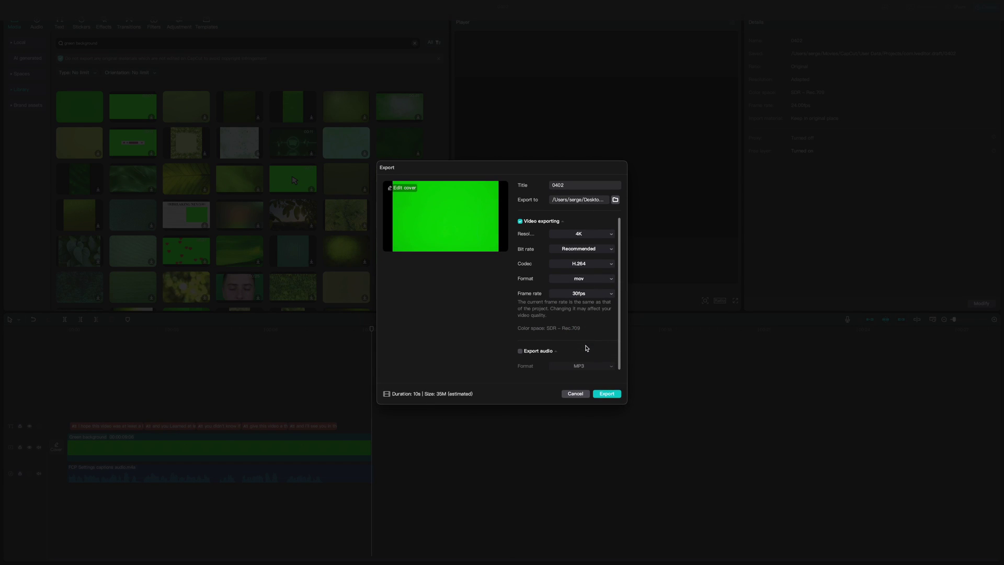
left_click(605, 394)
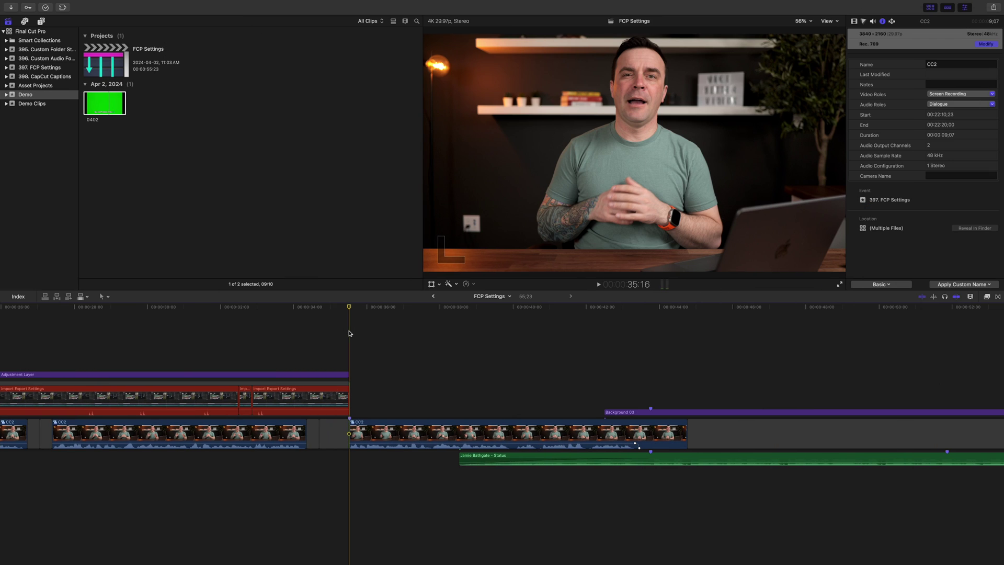
Connect the green '0402' clip above CC2 and set clip appearance to waveforms only
left_click_drag(103, 97, 350, 352)
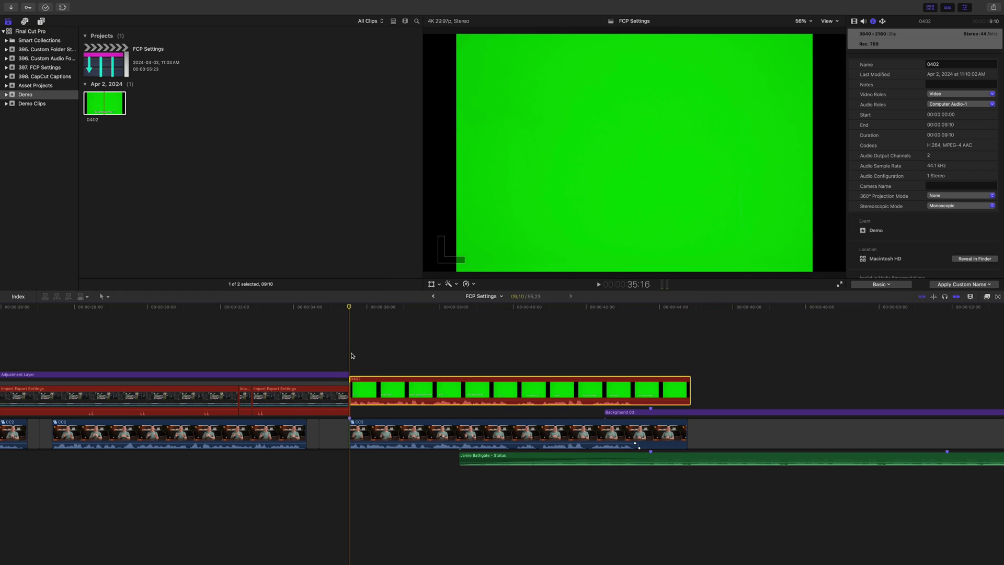
left_click(970, 298)
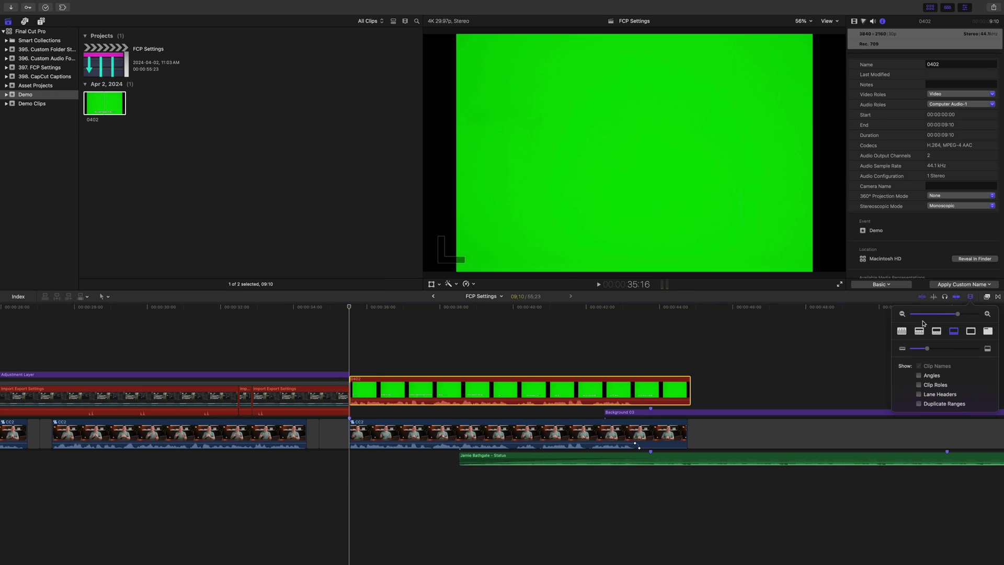
left_click(902, 332)
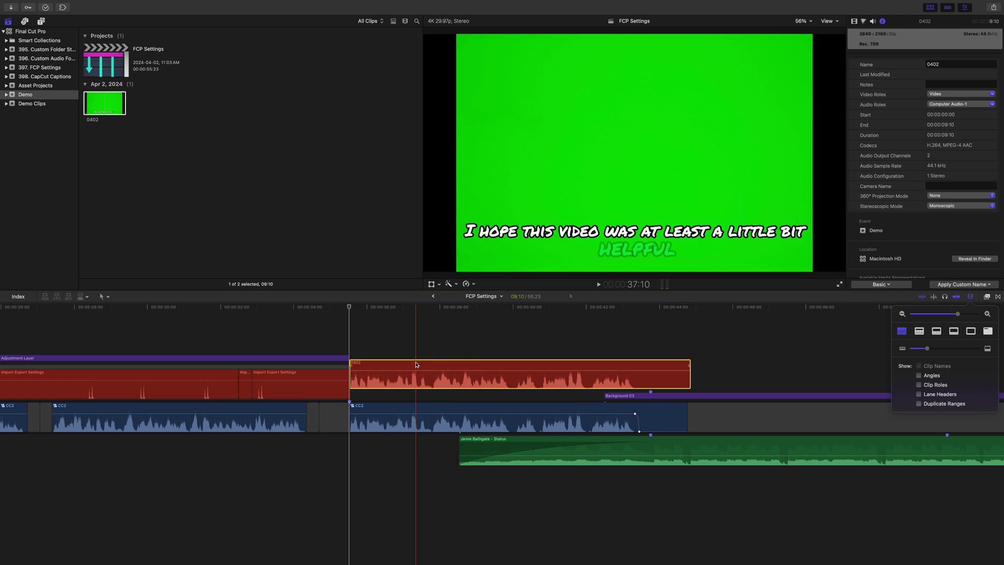
left_click(360, 309)
Apply the Masks and Keying Green Screen Keyer to the 0402 clip and play the result
left_click(450, 307)
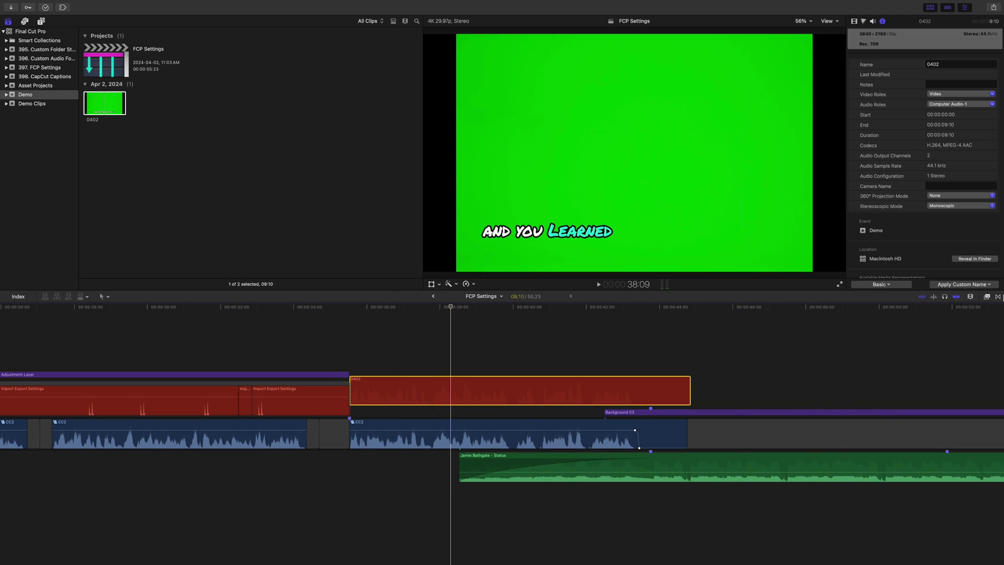
left_click(987, 297)
left_click(878, 478)
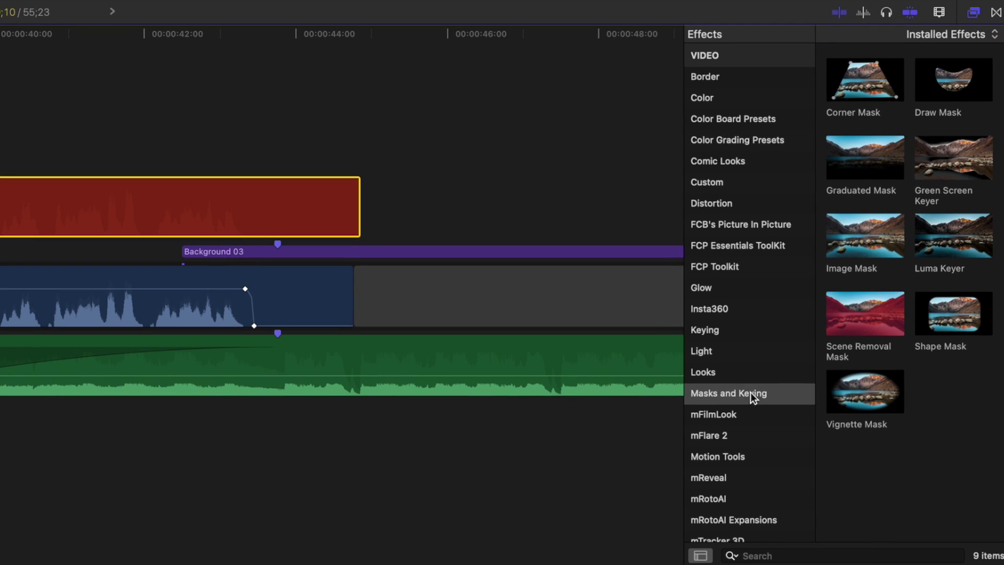
left_click_drag(917, 186, 90, 208)
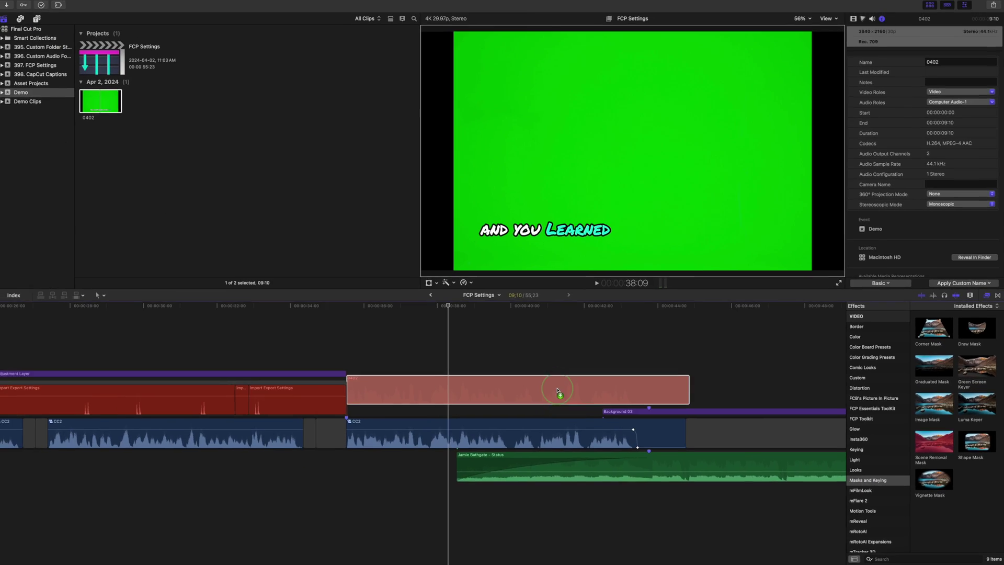
left_click_drag(559, 391, 559, 391)
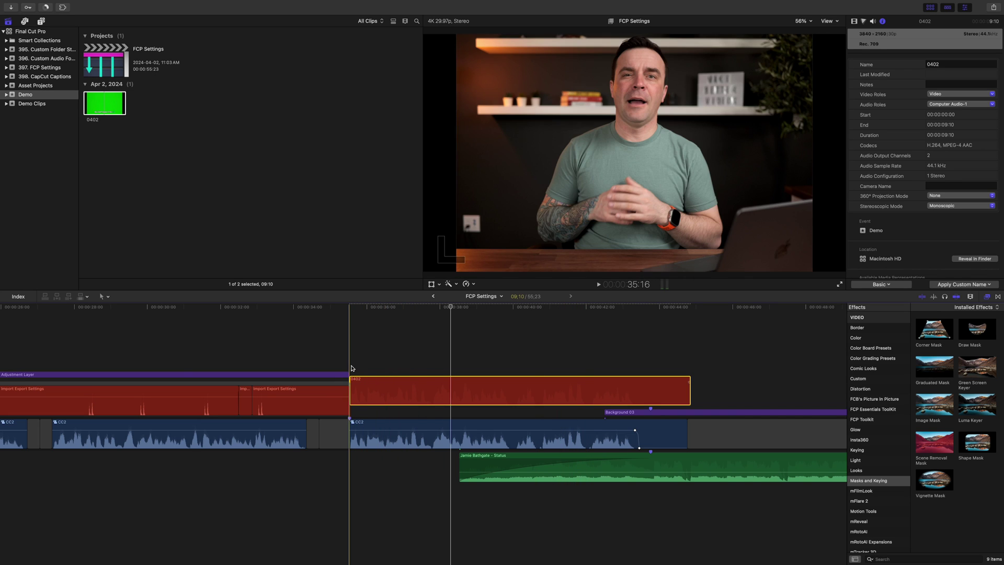
key("space")
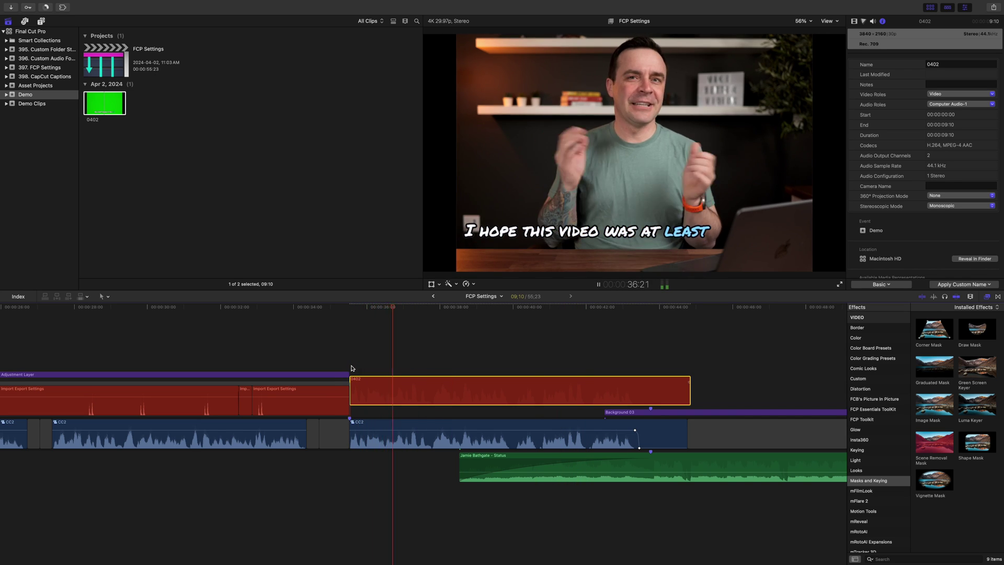